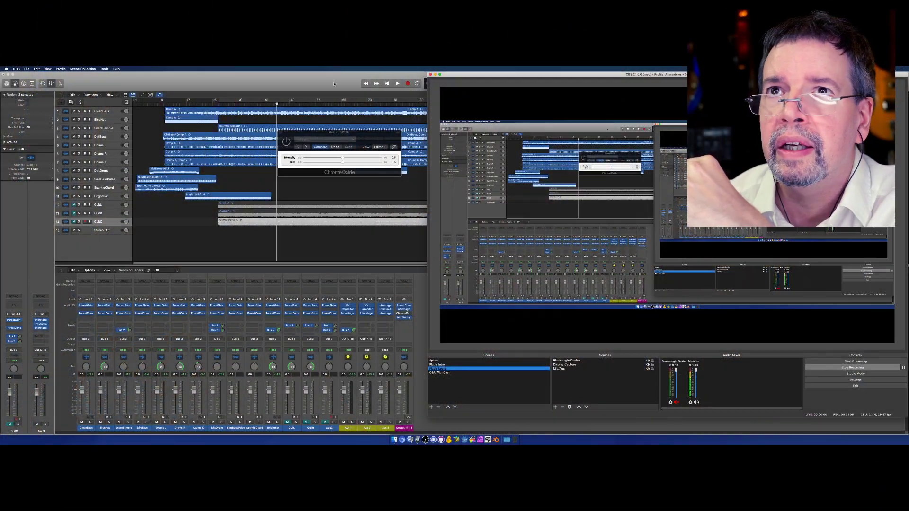
# - Switch to the Logic Pro X project, start playback and turn on the ChromeOxide plugin on Output 17-18
pyautogui.click(333, 84)
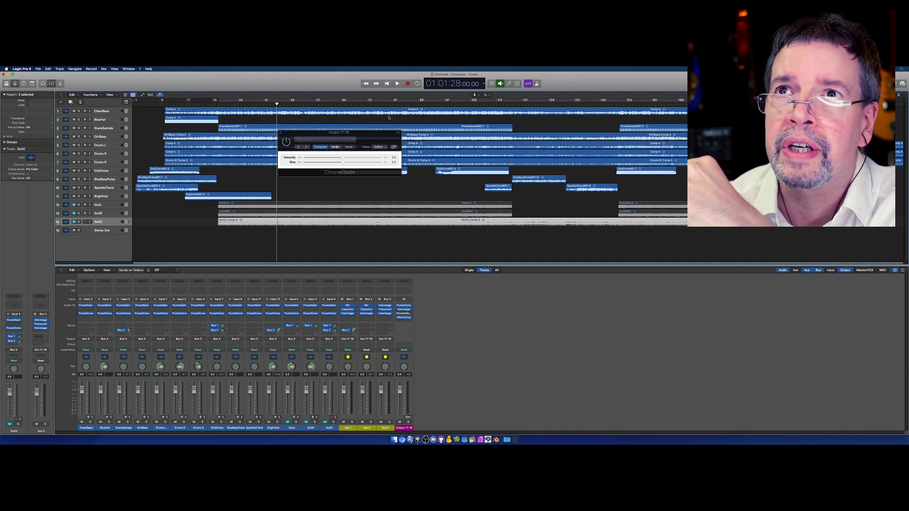
pyautogui.click(396, 83)
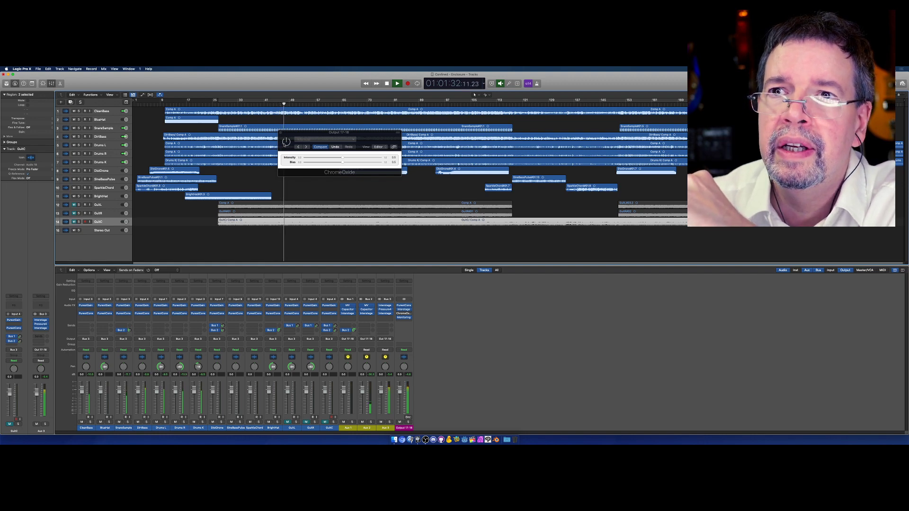
pyautogui.click(284, 144)
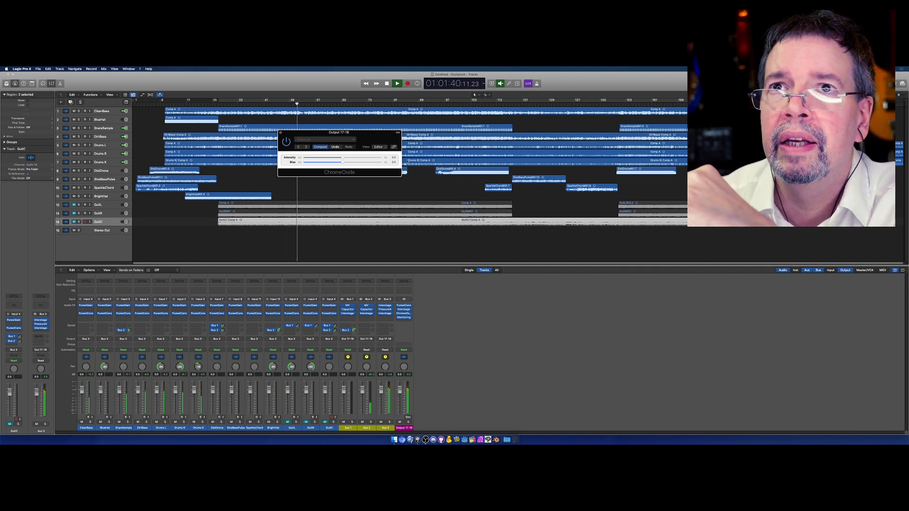
# - Audition ChromeOxide's Intensity by sweeping it high, down to 0.0 and up to 1.0, and stop playback
pyautogui.moveTo(343, 158); pyautogui.dragTo(374, 159)
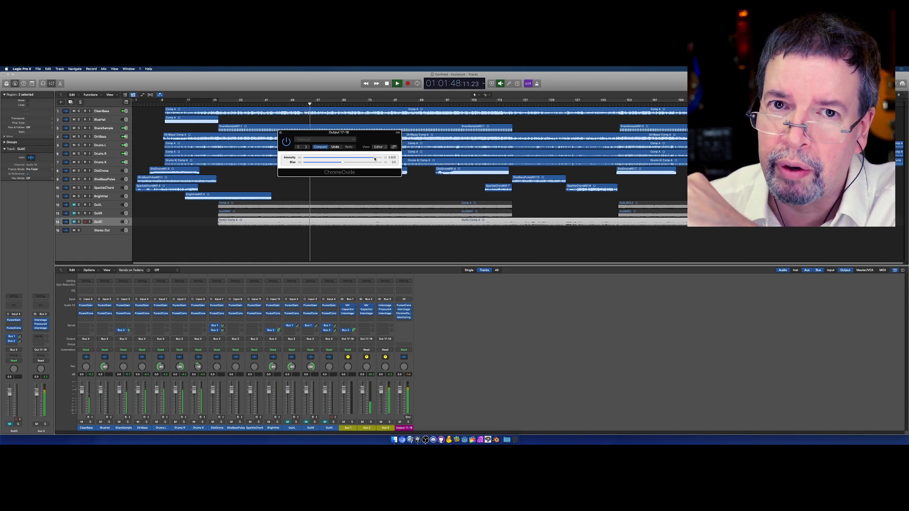
pyautogui.moveTo(374, 158); pyautogui.dragTo(304, 160)
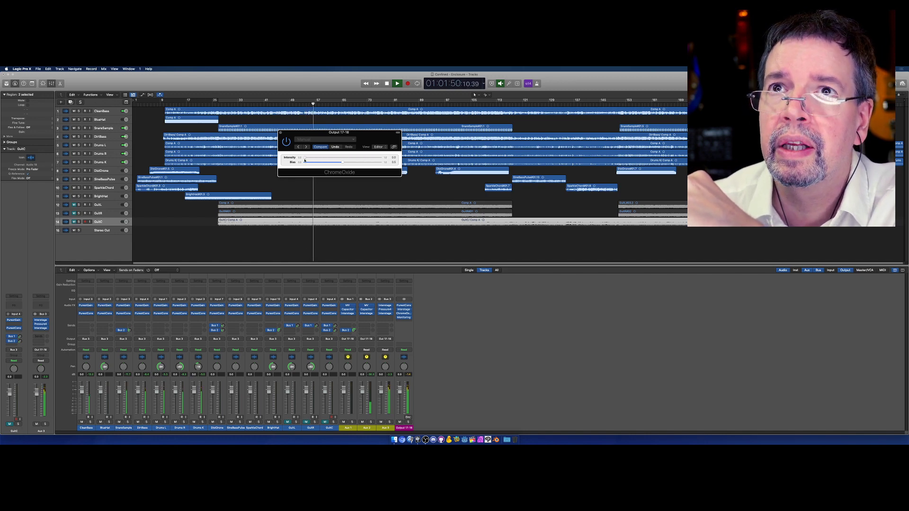
pyautogui.moveTo(304, 160); pyautogui.dragTo(381, 159)
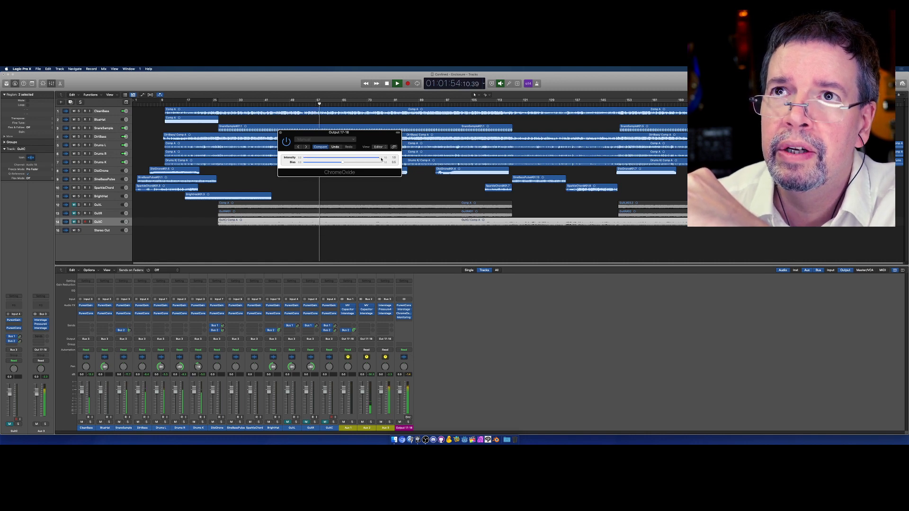
pyautogui.click(387, 85)
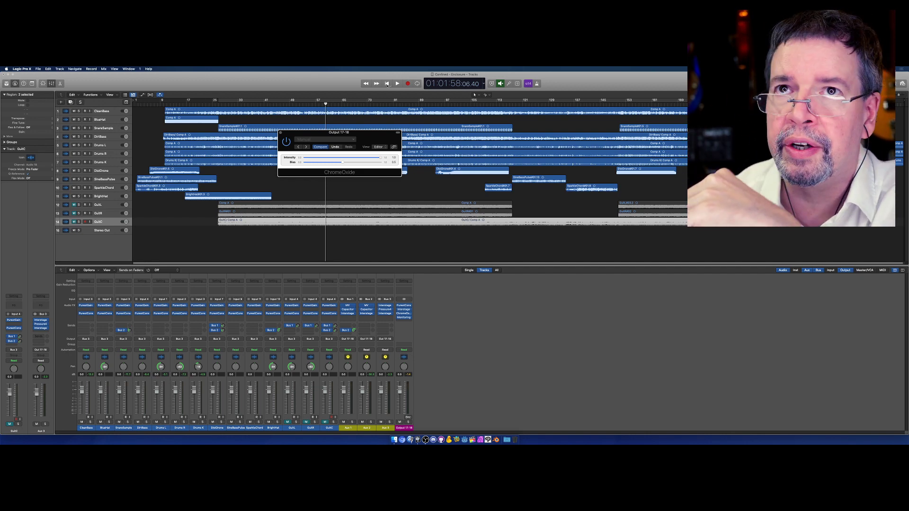
# - Set ChromeOxide's Intensity and Bias to 0.0 and restart playback to compare bypassed and active sound
pyautogui.moveTo(380, 158); pyautogui.dragTo(303, 159)
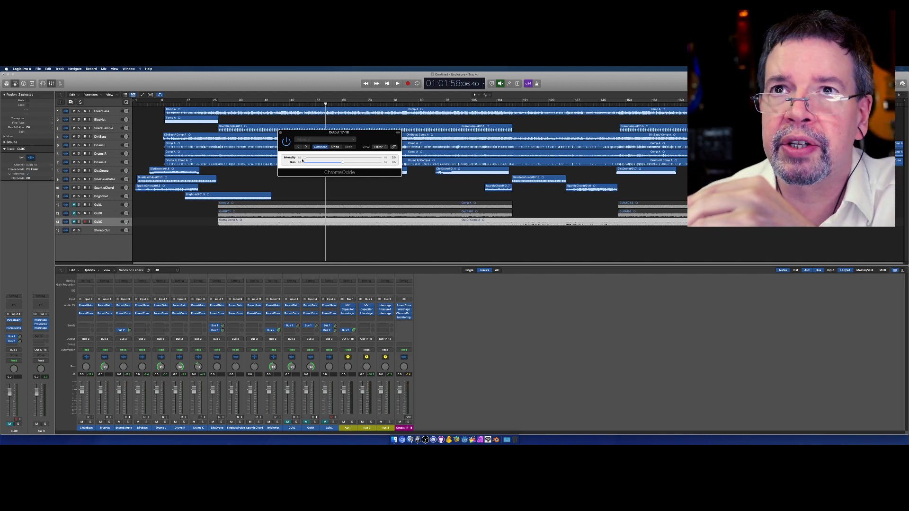
pyautogui.moveTo(341, 165); pyautogui.dragTo(293, 161)
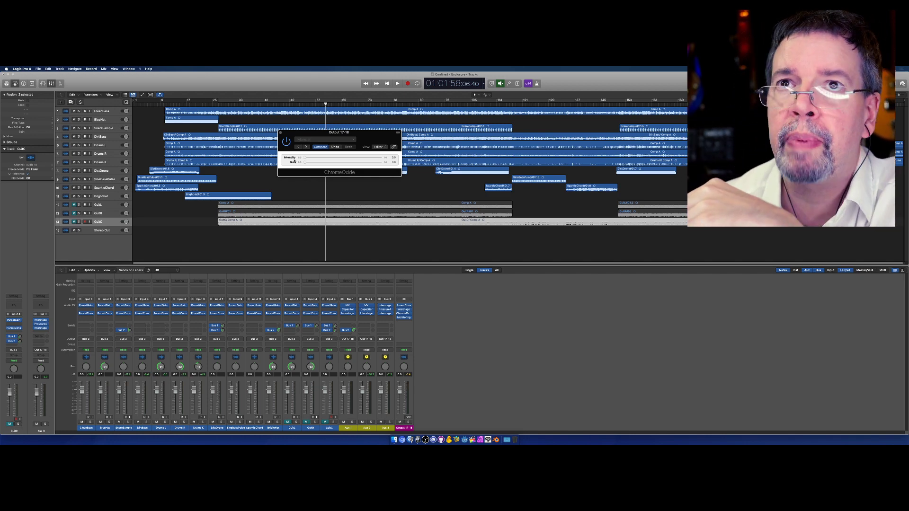
pyautogui.click(358, 317)
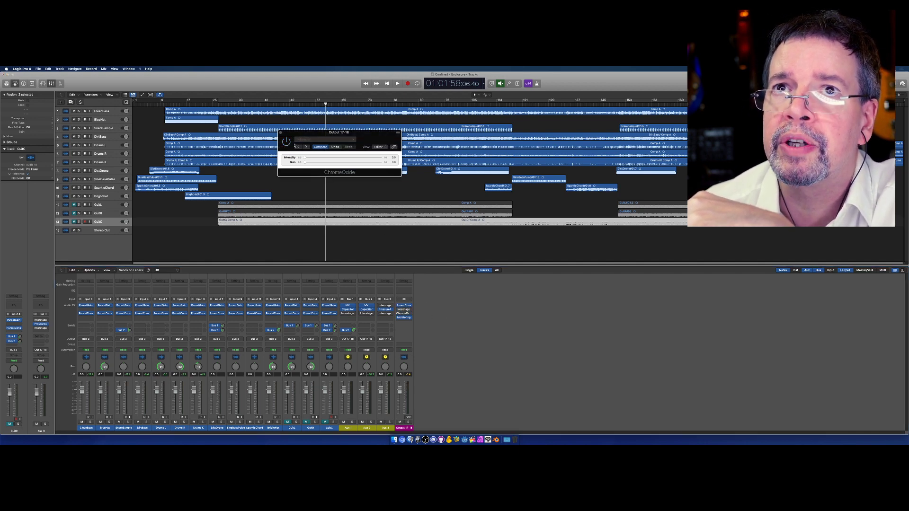
pyautogui.click(398, 83)
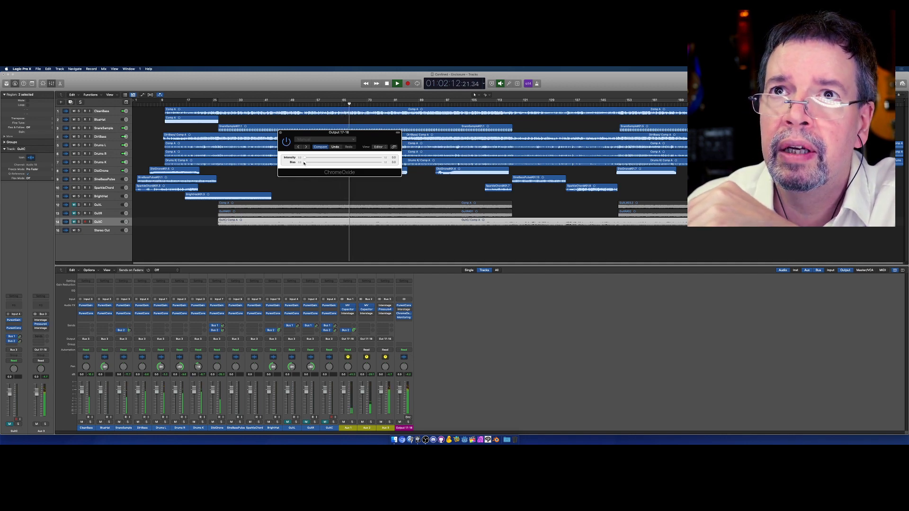
# - Audition the Bias control alone by raising it to about 0.67 and returning it to 0.0
pyautogui.moveTo(304, 163)
pyautogui.mouseDown()
pyautogui.moveTo(379, 162)
pyautogui.moveTo(306, 164)
pyautogui.mouseUp()
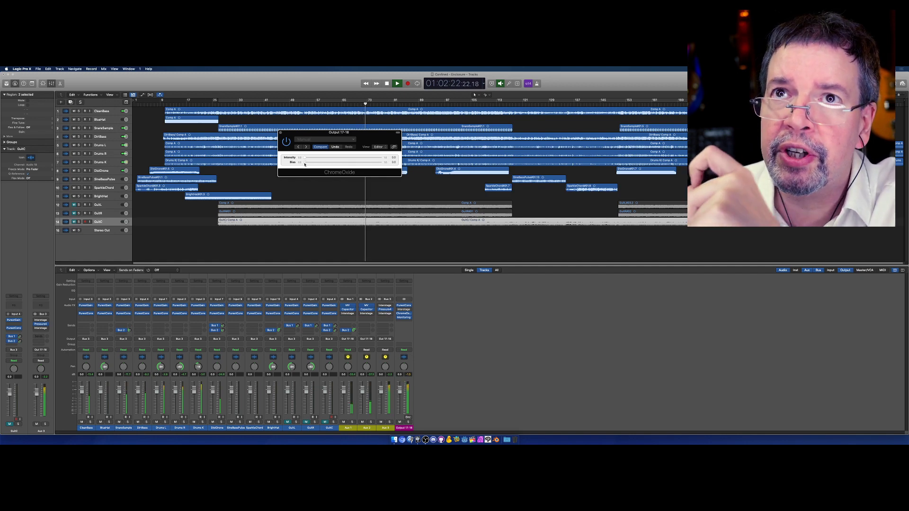
pyautogui.moveTo(304, 164); pyautogui.dragTo(356, 165)
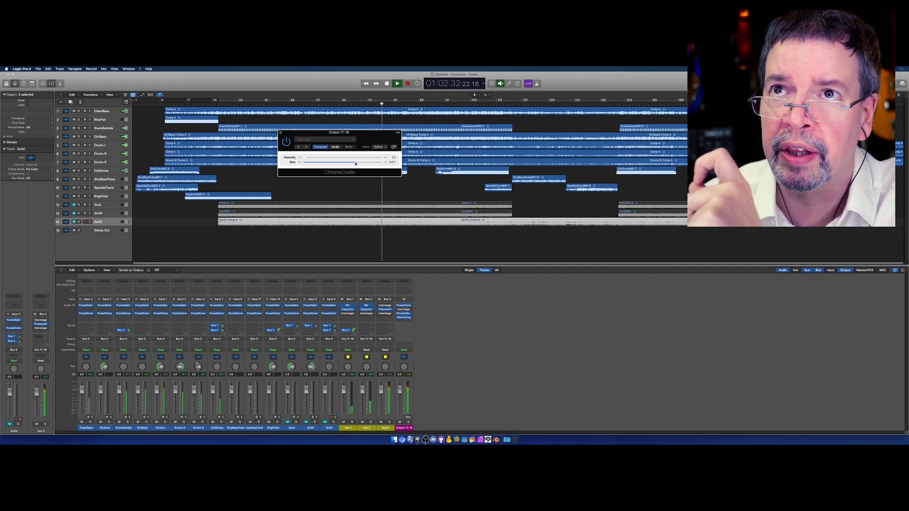
pyautogui.moveTo(355, 165); pyautogui.dragTo(304, 162)
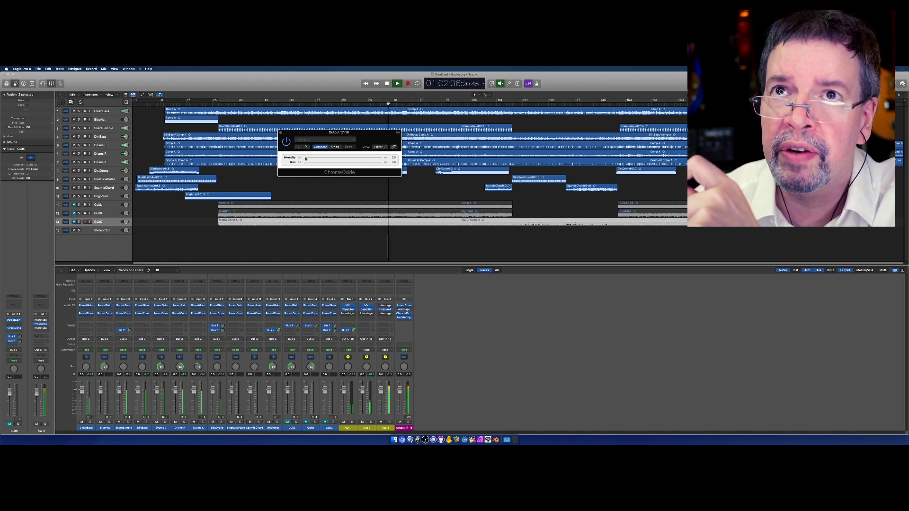
# - Raise Intensity and Bias together, settling Intensity near 0.5 and Bias slightly above 0.5, and stop playback
pyautogui.moveTo(305, 159); pyautogui.dragTo(367, 160)
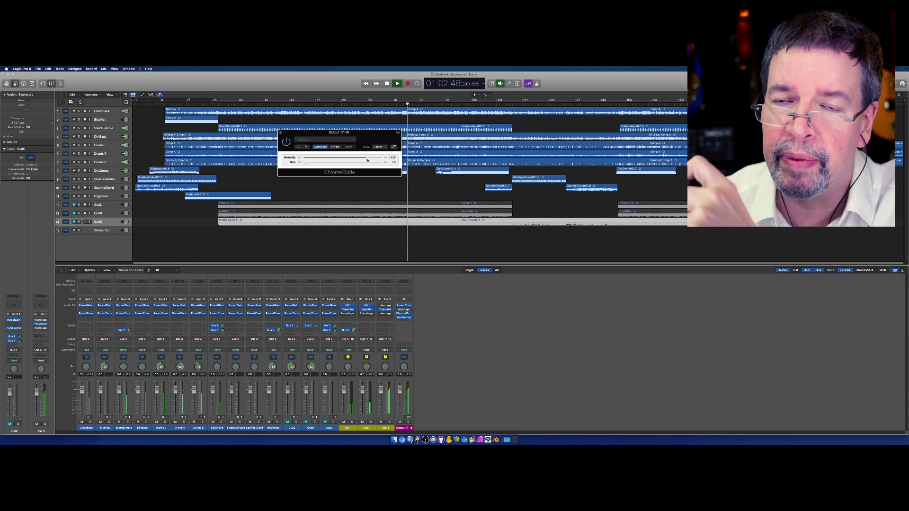
pyautogui.moveTo(305, 164); pyautogui.dragTo(328, 164)
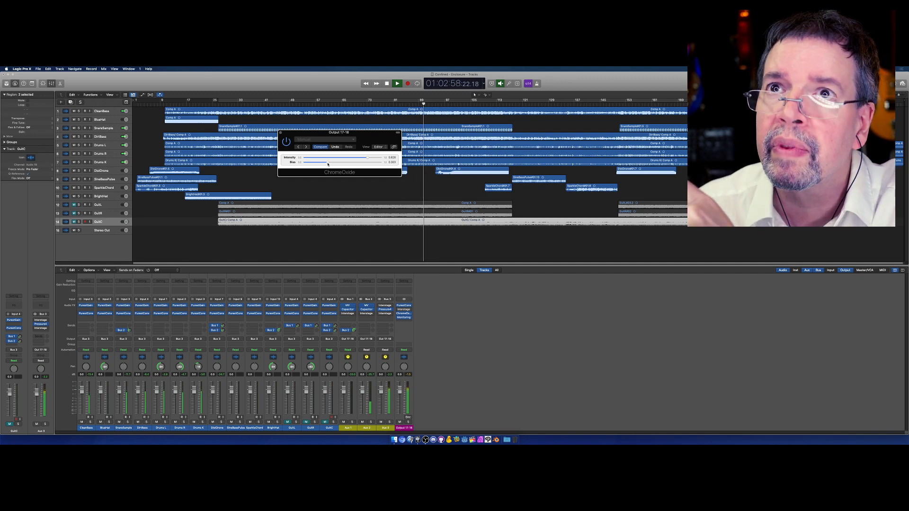
pyautogui.moveTo(327, 164)
pyautogui.mouseDown()
pyautogui.moveTo(372, 170)
pyautogui.moveTo(357, 163)
pyautogui.moveTo(365, 157)
pyautogui.moveTo(342, 158)
pyautogui.mouseUp()
pyautogui.click(387, 83)
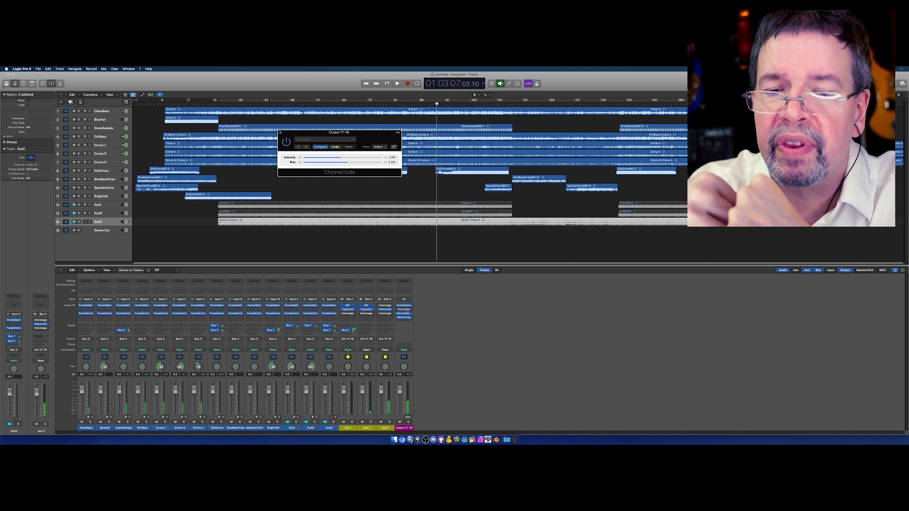
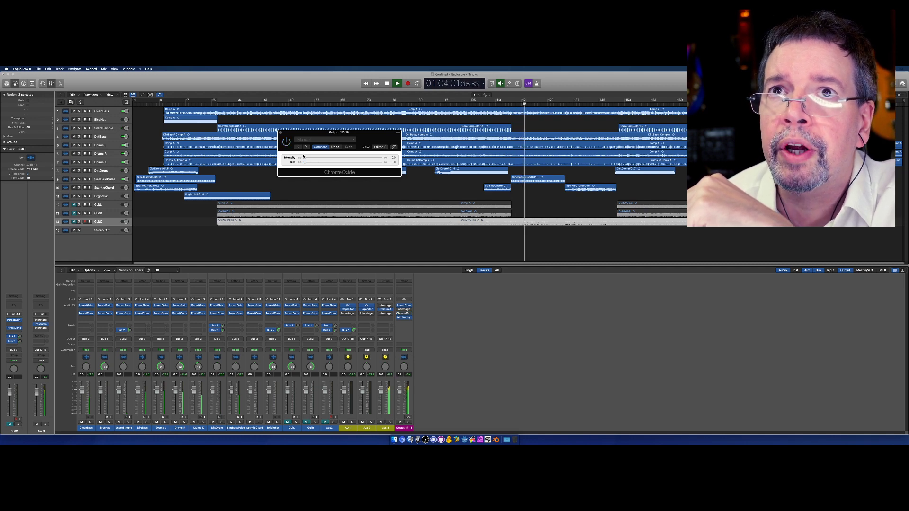
# - Set ChromeOxide's Bias and Intensity both to about 0.4 and enable the plugin during playback
pyautogui.moveTo(336, 163); pyautogui.dragTo(338, 163)
pyautogui.click(339, 158)
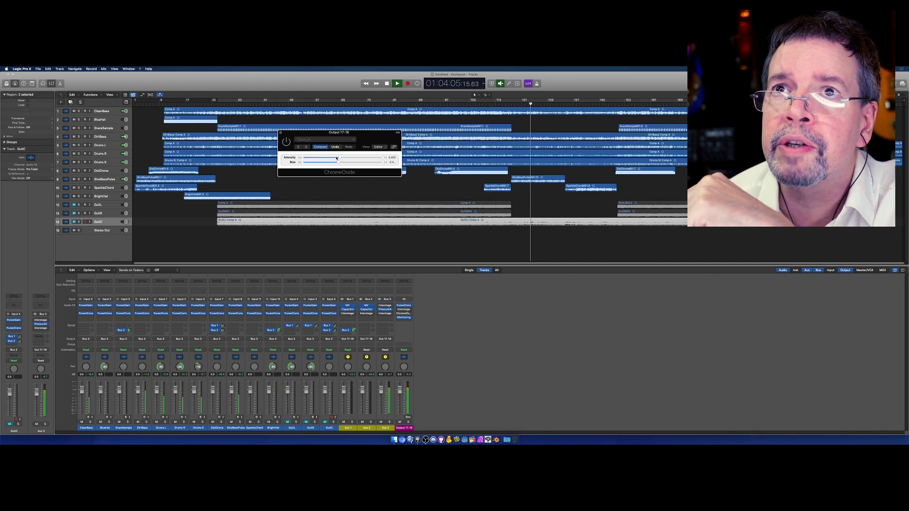
pyautogui.click(286, 142)
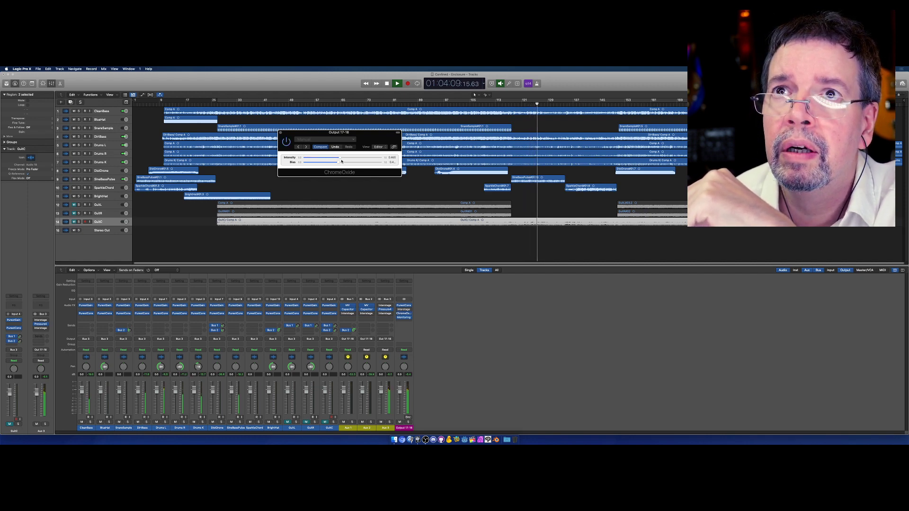
# - Lower Intensity to about 0.3 and raise Bias to about 0.7 while the mix plays
pyautogui.moveTo(341, 158)
pyautogui.mouseDown()
pyautogui.moveTo(360, 156)
pyautogui.moveTo(344, 166)
pyautogui.mouseUp()
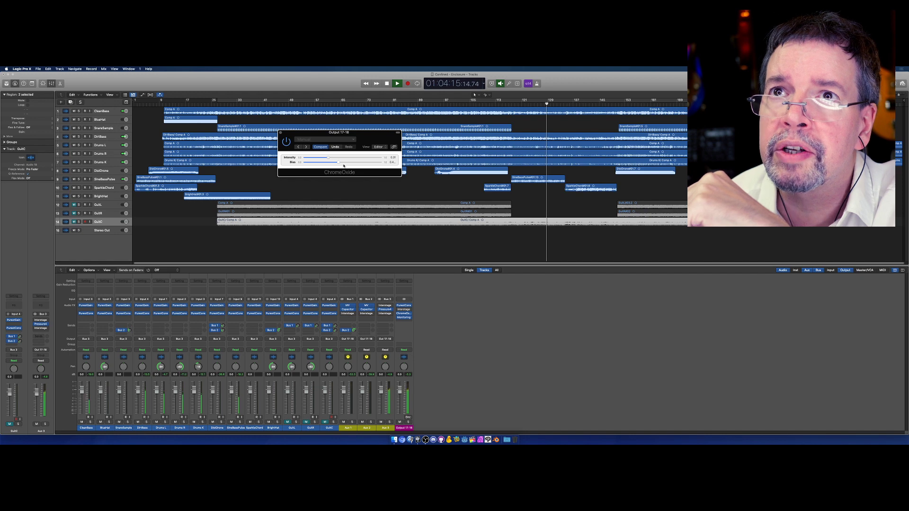
pyautogui.moveTo(339, 163); pyautogui.dragTo(358, 162)
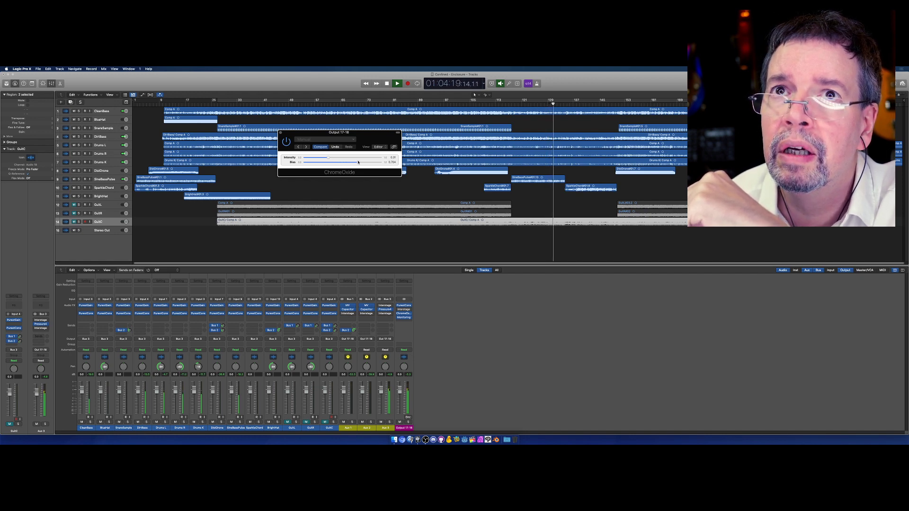
pyautogui.moveTo(328, 159); pyautogui.dragTo(329, 159)
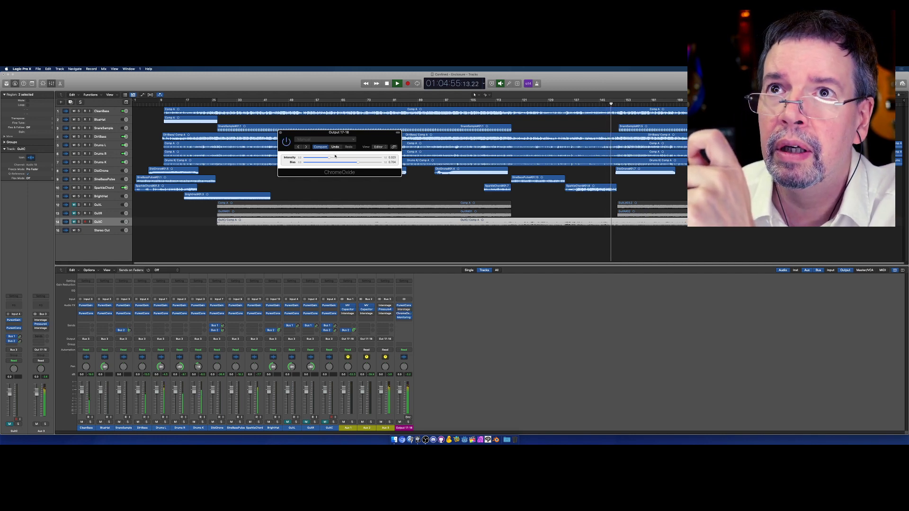
# - Raise Intensity to 1.0 with the high Bias and replay the song from the earlier section
pyautogui.moveTo(329, 158); pyautogui.dragTo(338, 158)
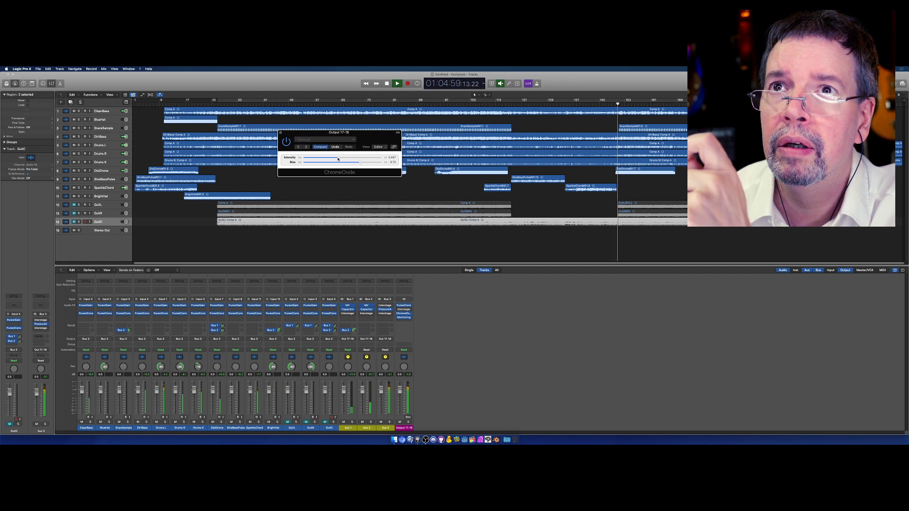
pyautogui.moveTo(339, 158); pyautogui.dragTo(359, 162)
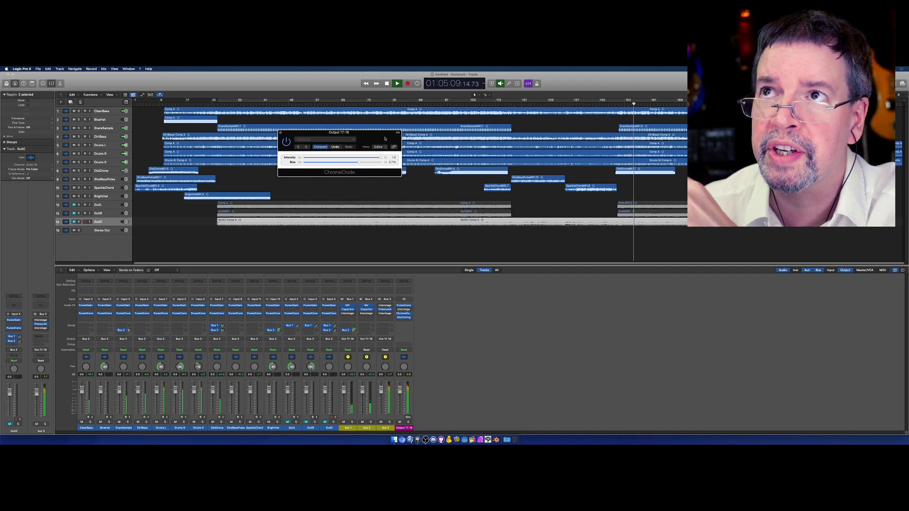
pyautogui.click(522, 102)
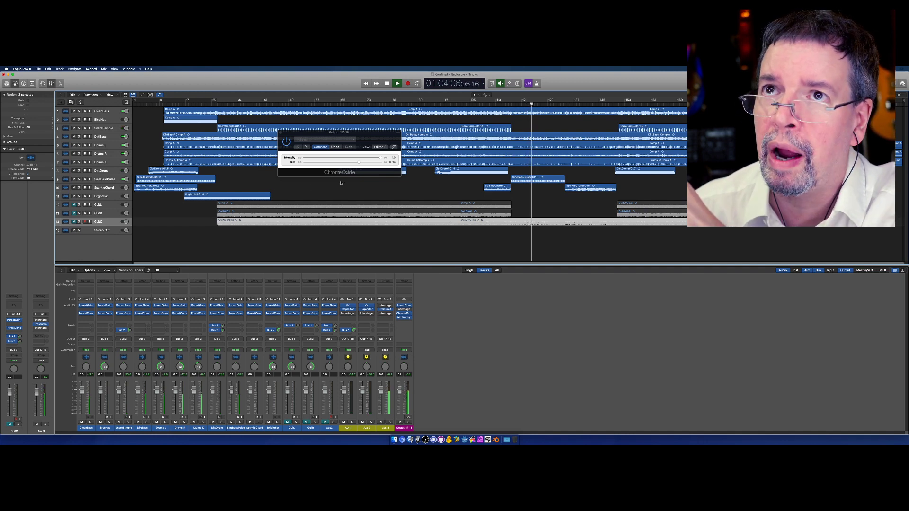
# - Bring Bias down to just above zero, set Intensity to about 0.8, and stop playback
pyautogui.moveTo(351, 163); pyautogui.dragTo(303, 166)
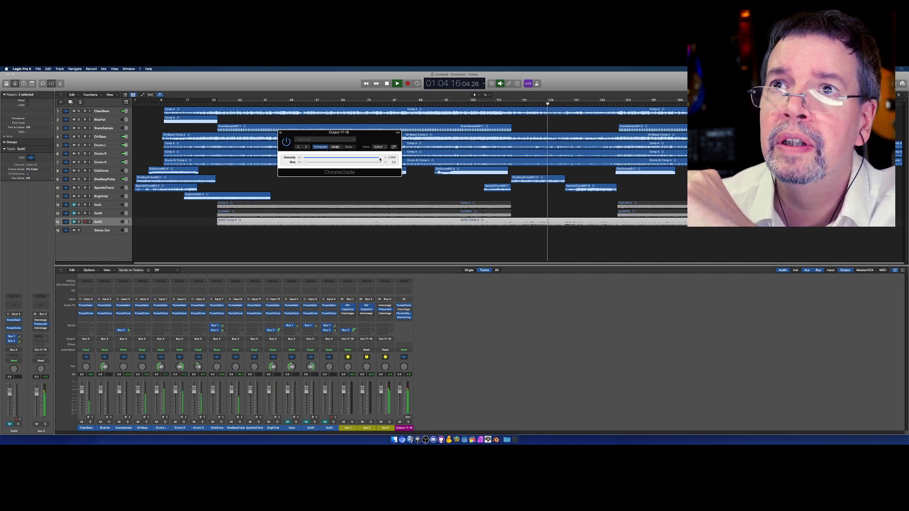
pyautogui.moveTo(380, 159); pyautogui.dragTo(368, 158)
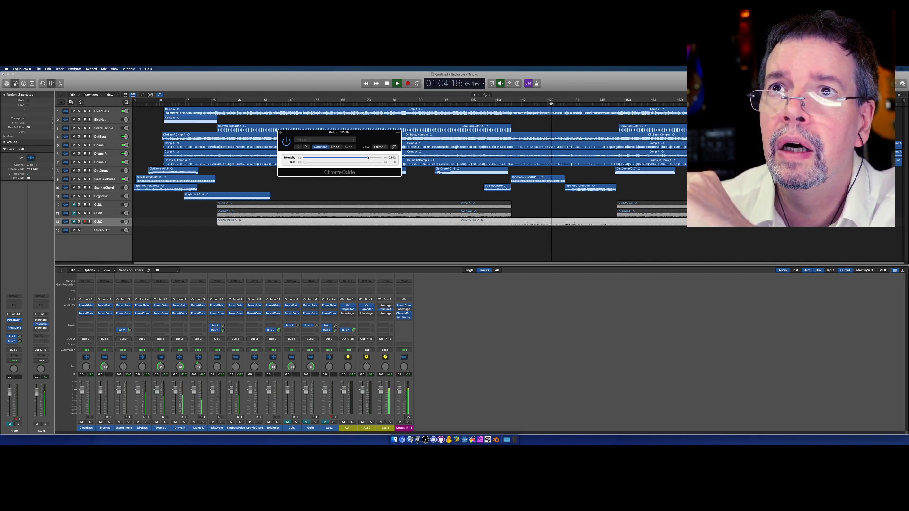
pyautogui.moveTo(305, 163); pyautogui.dragTo(309, 163)
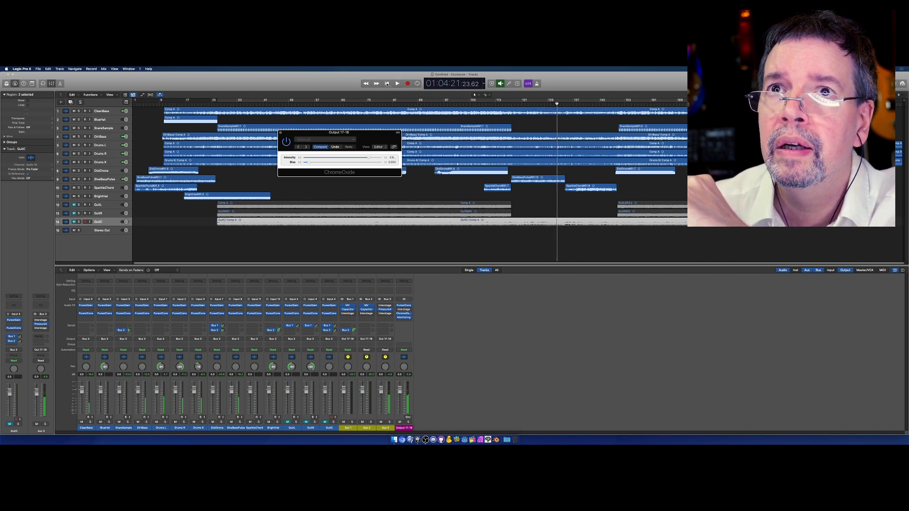
# - Switch to OBS and change the recording to the Plugin Intro scene
pyautogui.click(425, 439)
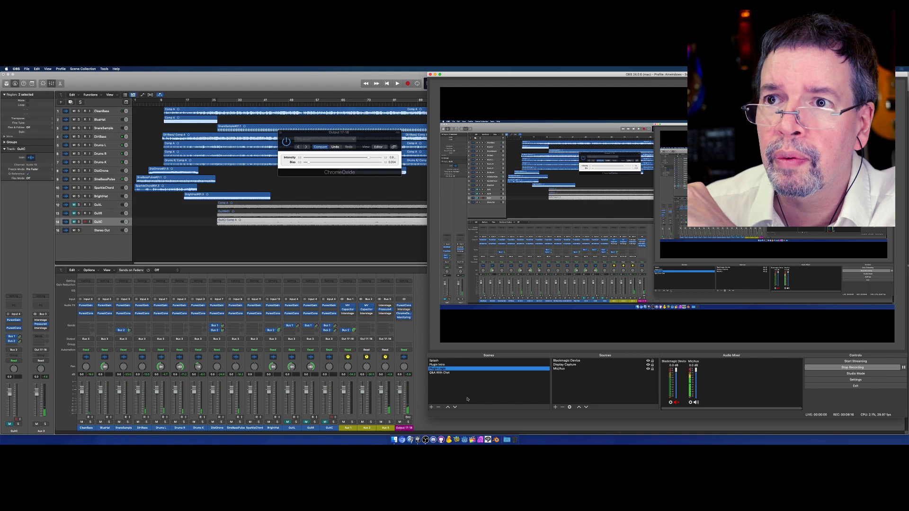
pyautogui.click(444, 364)
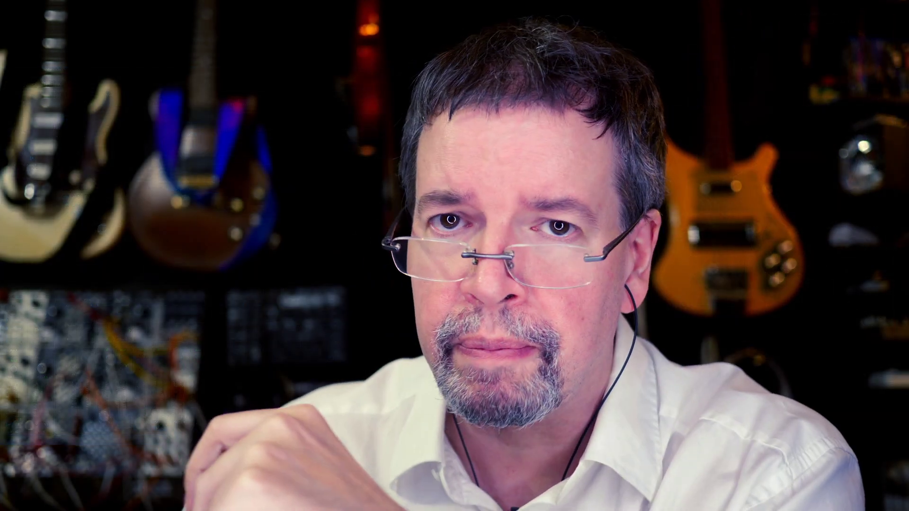